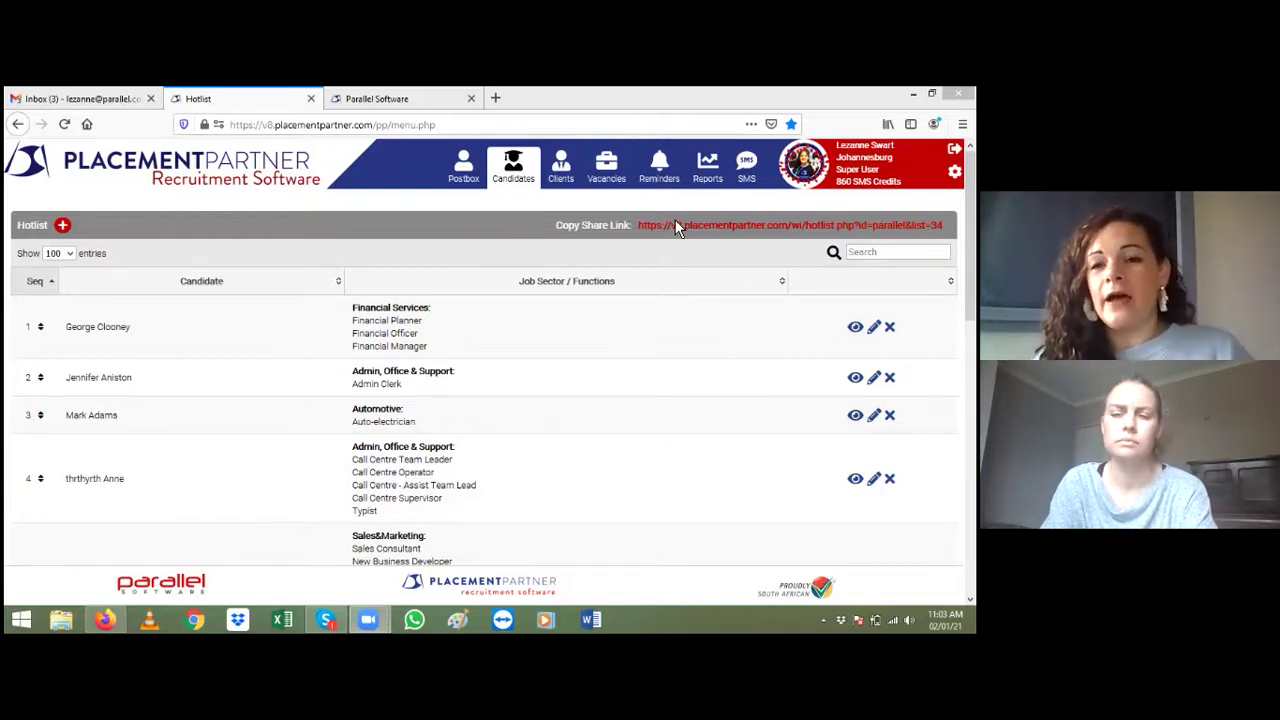
Step: Preview the public hotlist page through its share link and return to the recruitment database
{"action": "left_click", "coordinate": [718, 234]}
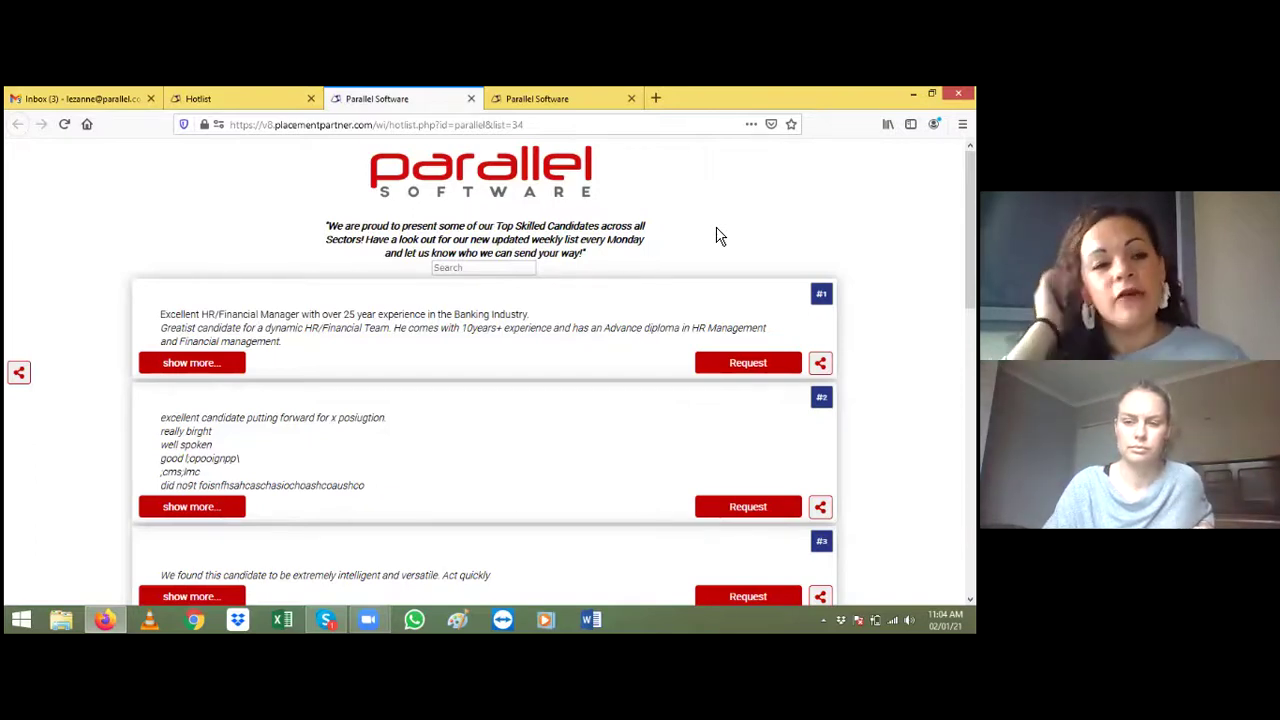
{"action": "left_click", "coordinate": [262, 101]}
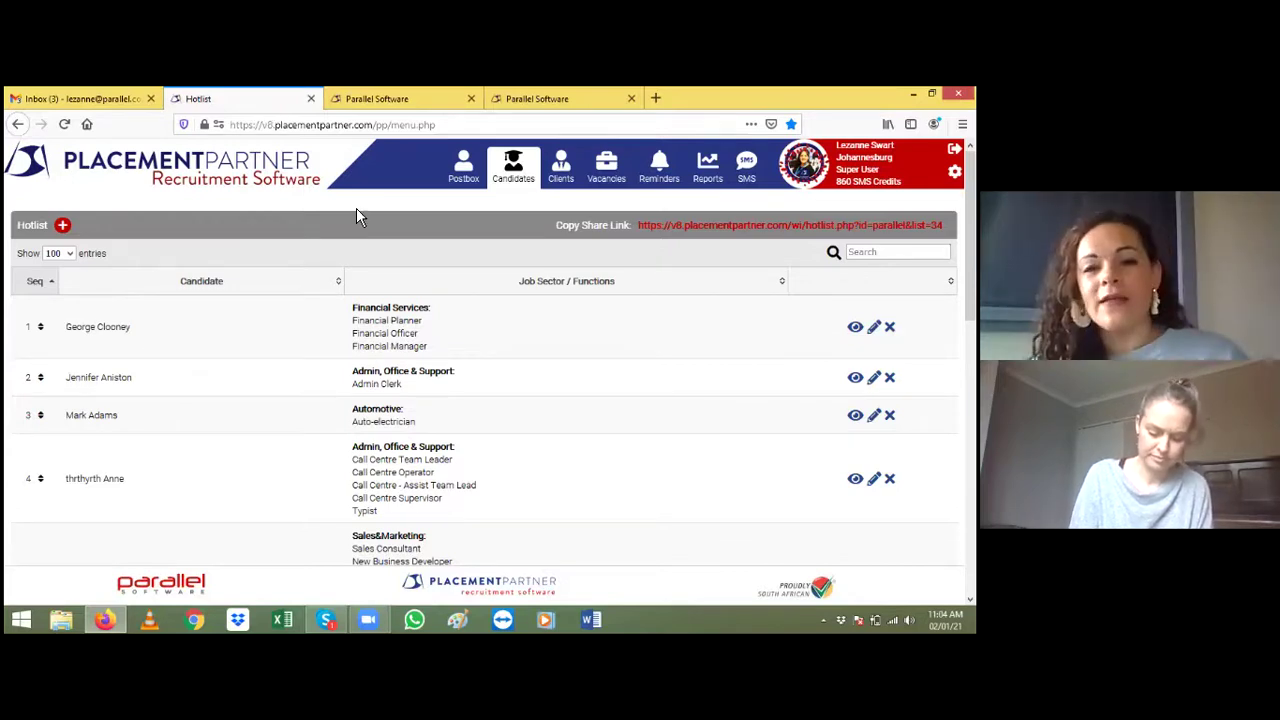
{"action": "mouse_move", "coordinate": [513, 170]}
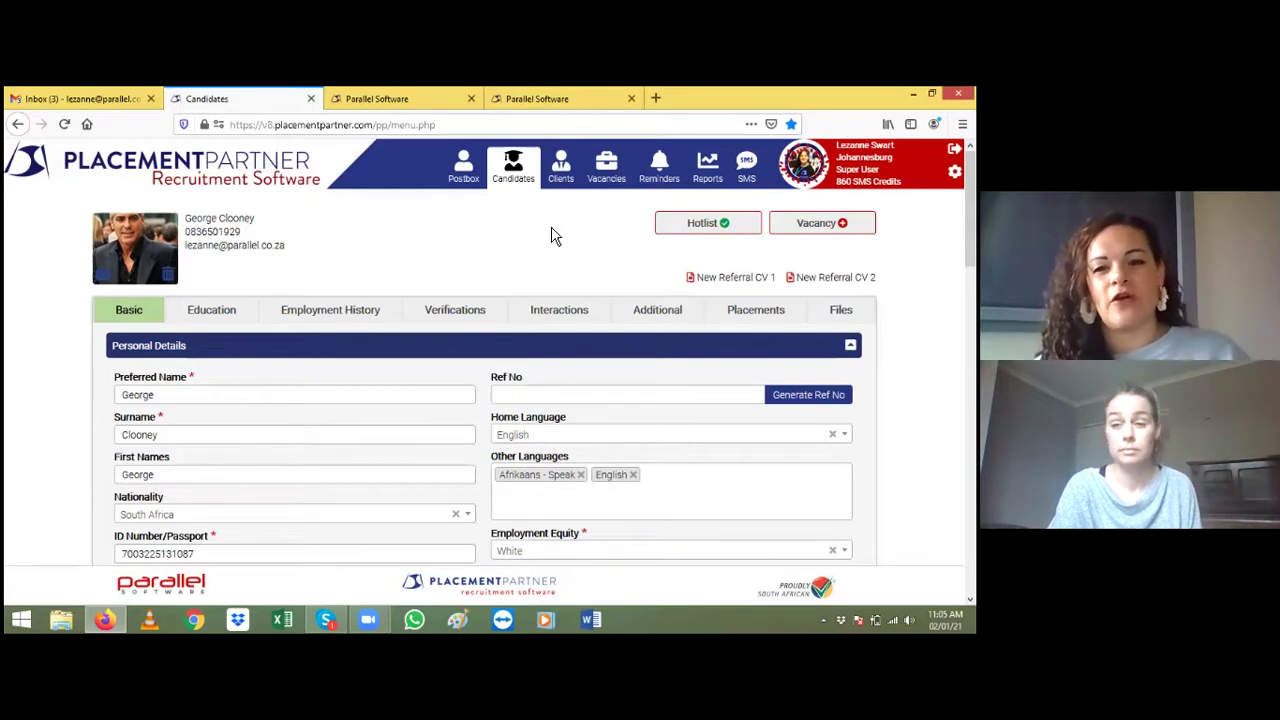
{"action": "left_click", "coordinate": [385, 104]}
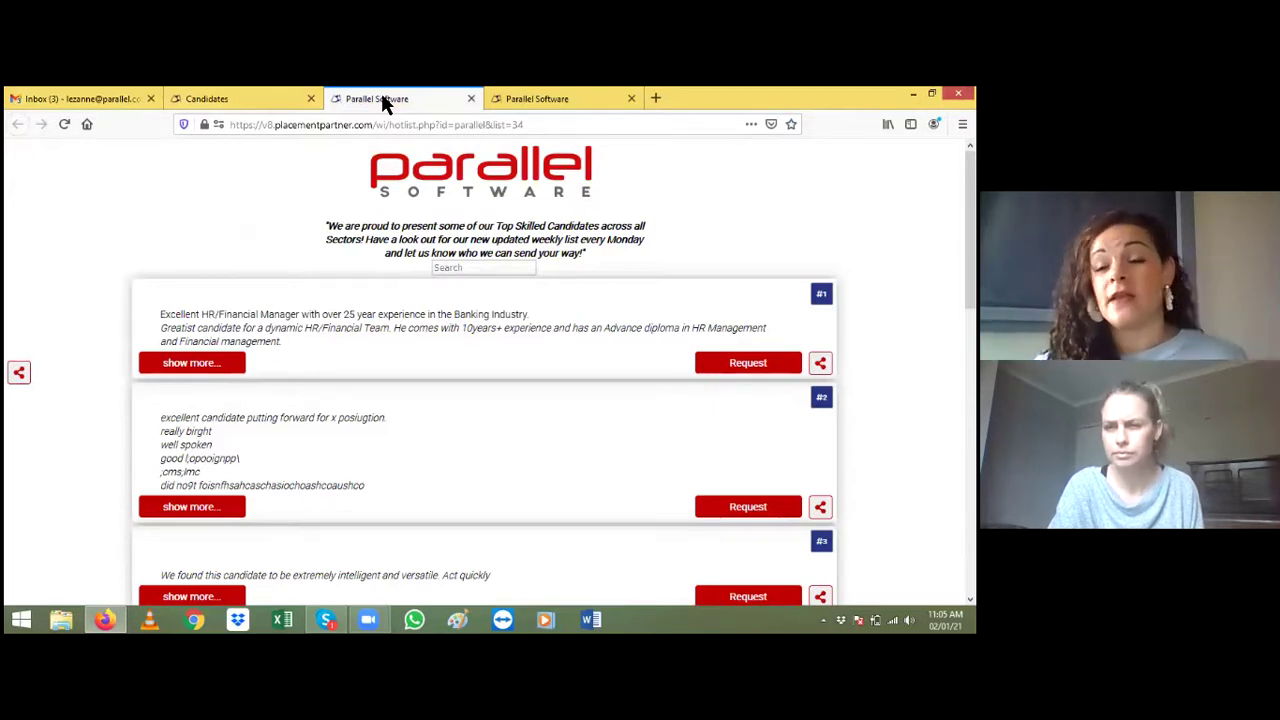
{"action": "left_click", "coordinate": [253, 99]}
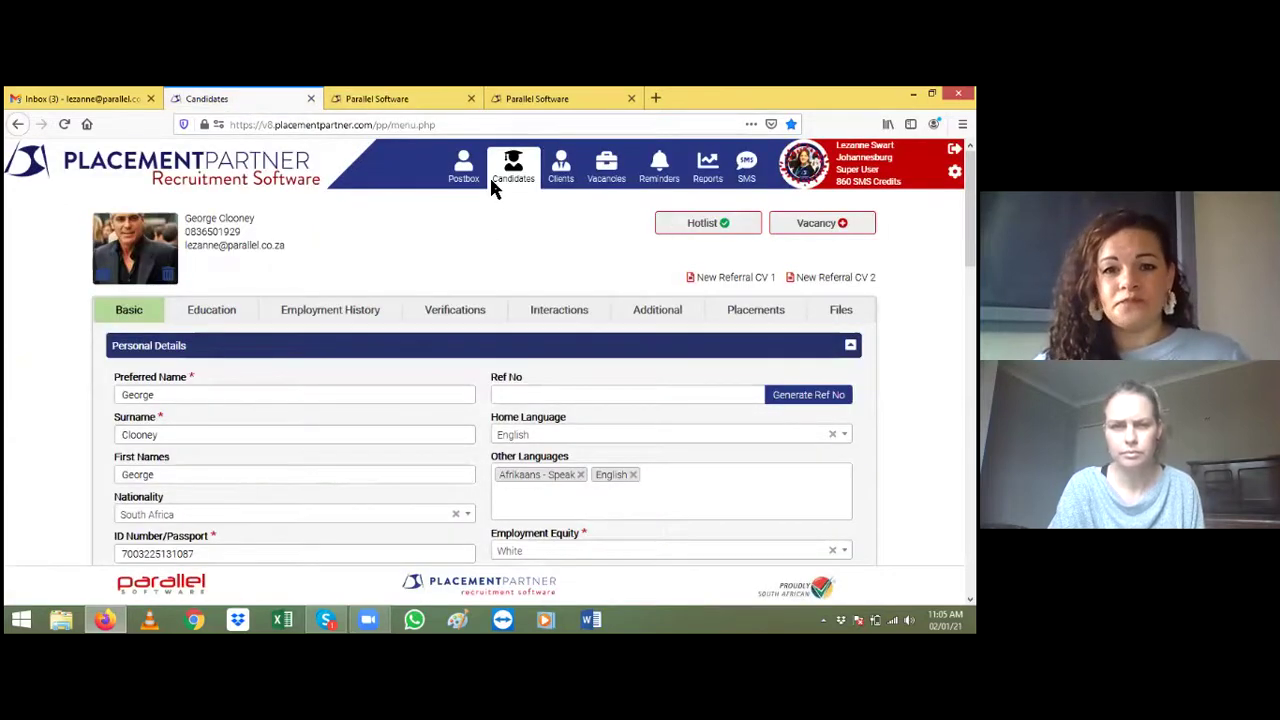
Step: Open the candidate hotlist and copy its full share link for list 34
{"action": "left_click", "coordinate": [515, 230]}
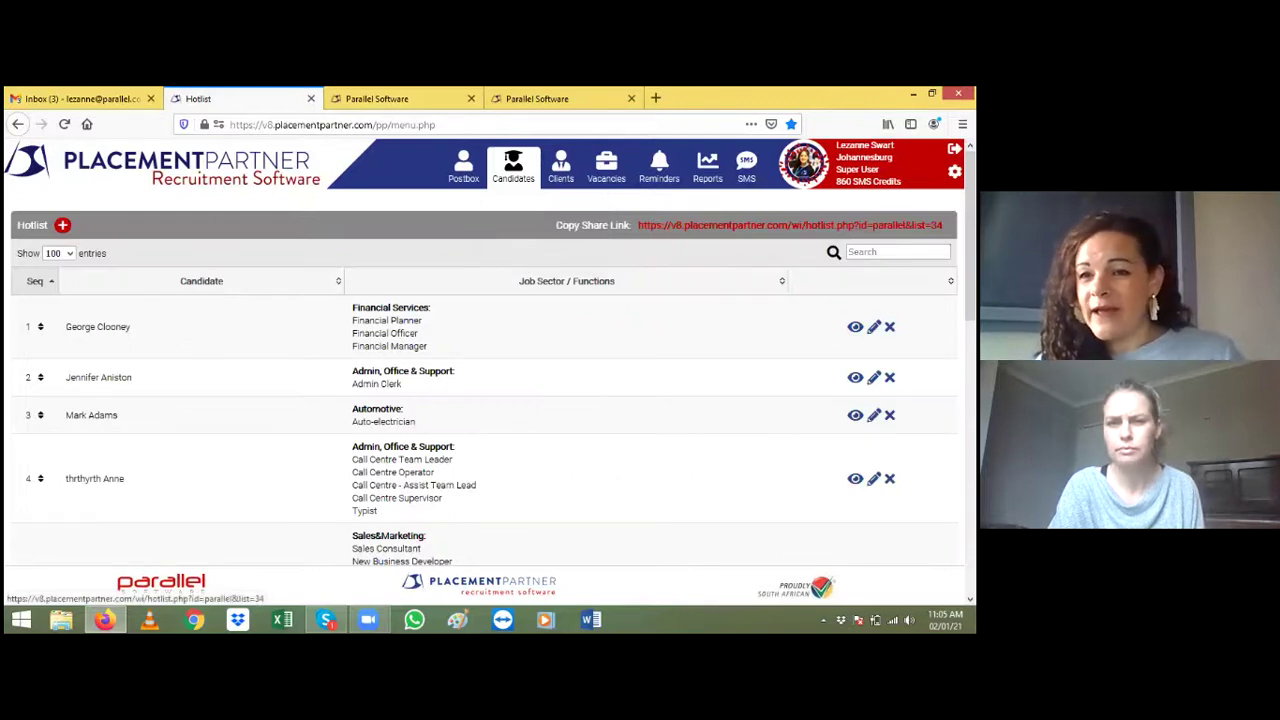
{"action": "left_click_drag", "start_coordinate": [641, 225], "coordinate": [936, 225]}
{"action": "left_click_drag", "start_coordinate": [556, 225], "coordinate": [817, 225]}
{"action": "left_click_drag", "start_coordinate": [555, 225], "coordinate": [799, 225]}
{"action": "left_click", "coordinate": [645, 226]}
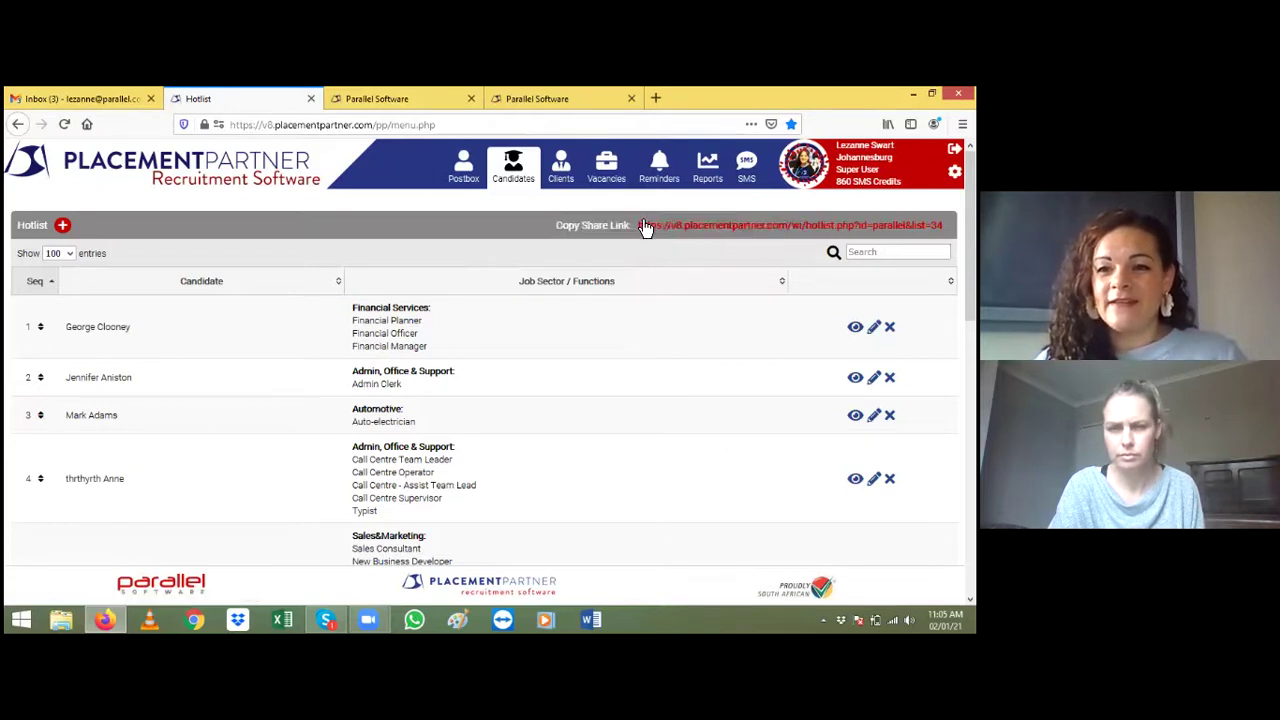
{"action": "left_click_drag", "start_coordinate": [639, 225], "coordinate": [942, 225]}
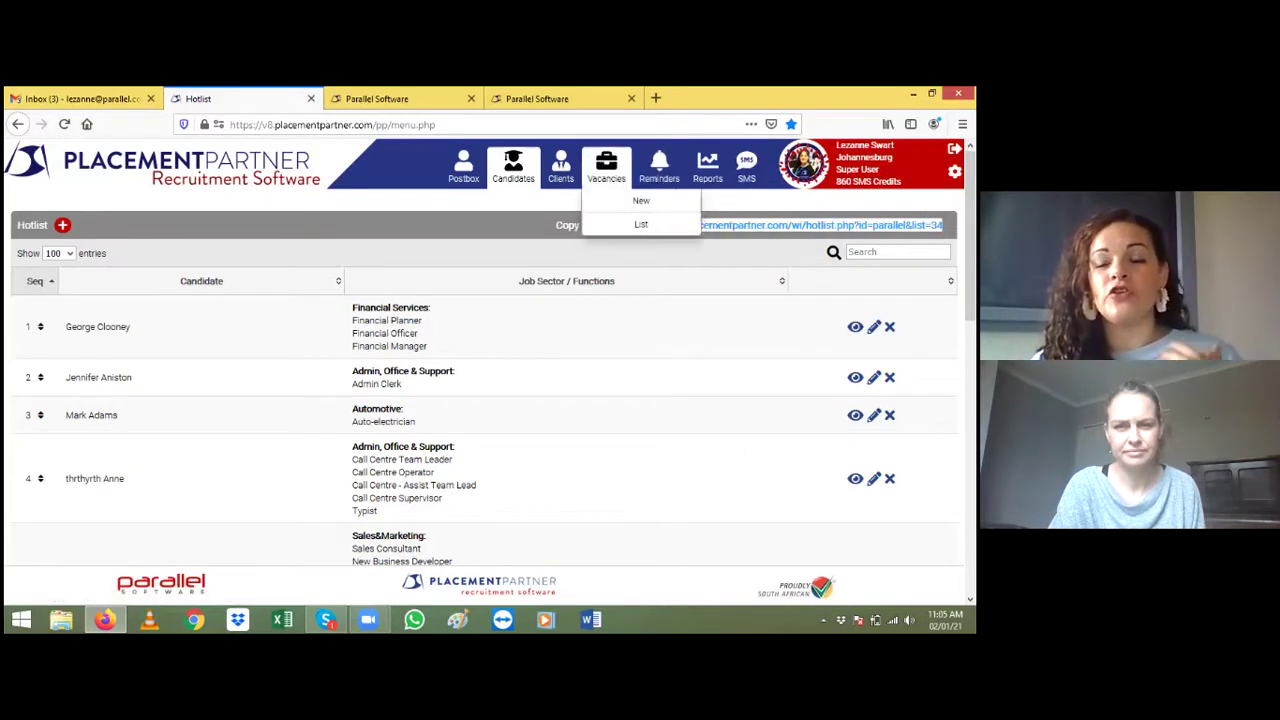
Step: Start a new SMS and add all the client contacts shown in the contacts list as recipients
{"action": "mouse_move", "coordinate": [746, 168]}
{"action": "left_click", "coordinate": [790, 201]}
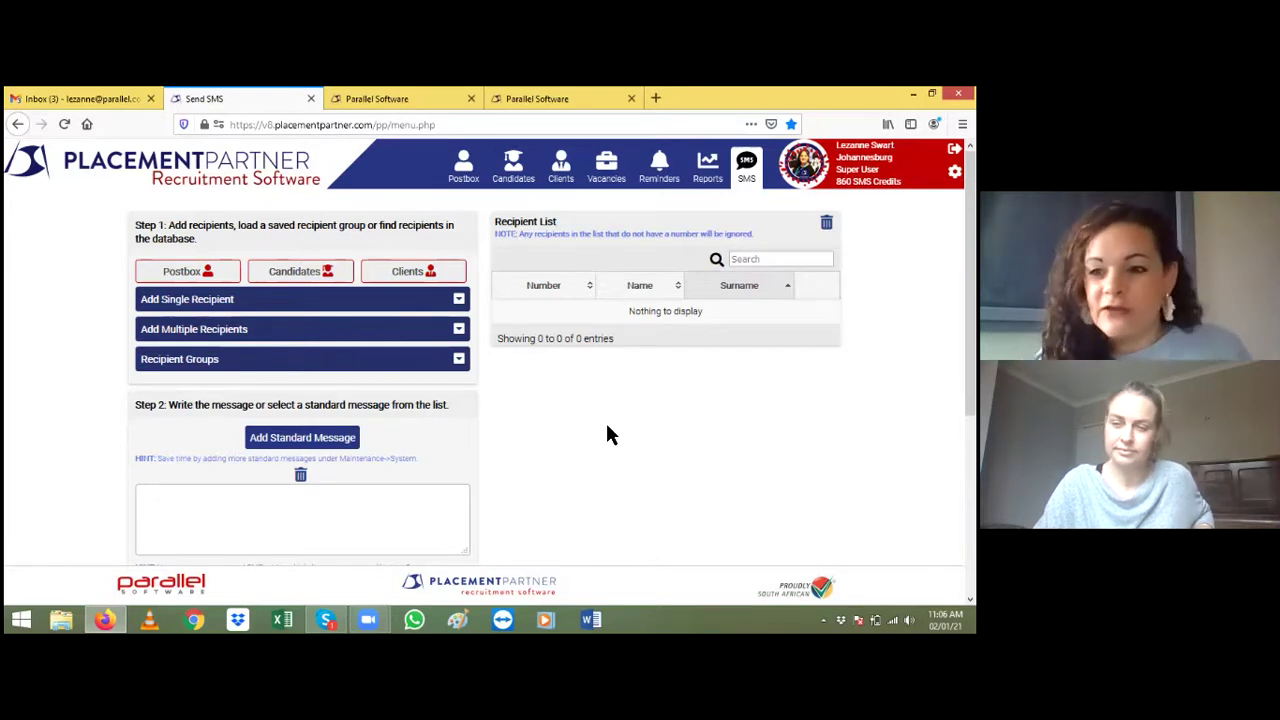
{"action": "left_click", "coordinate": [408, 272]}
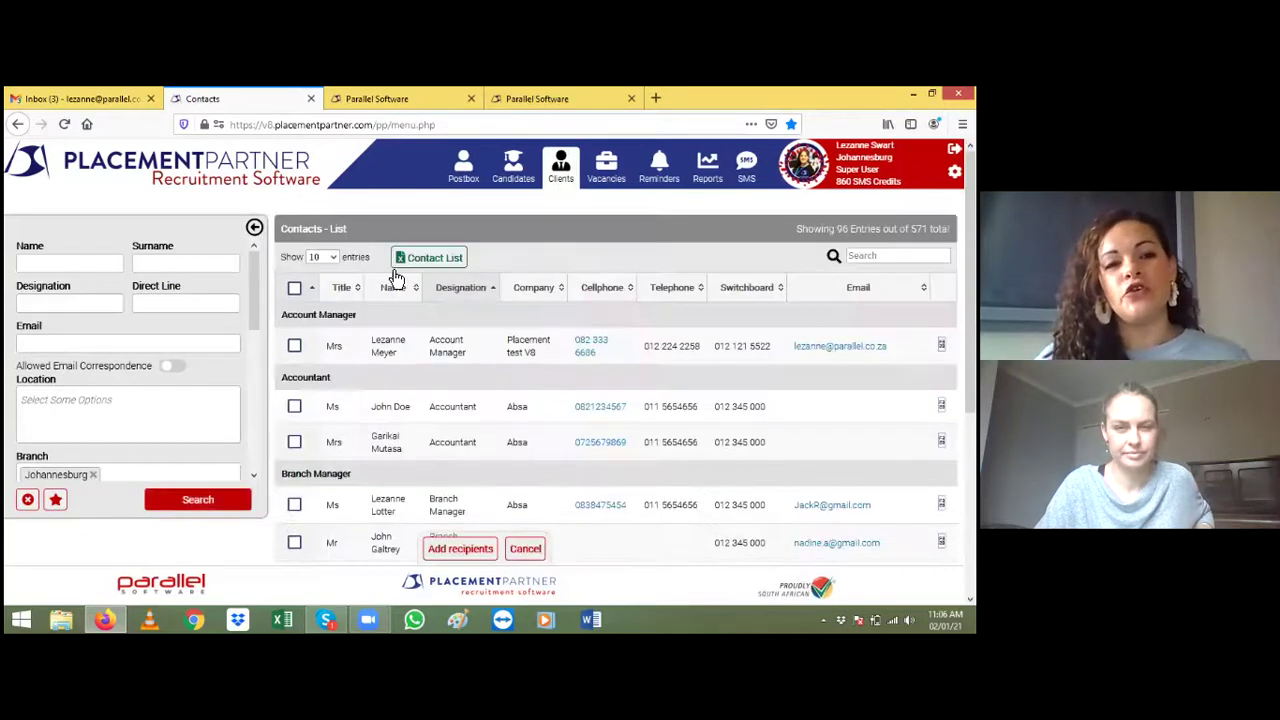
{"action": "left_click", "coordinate": [296, 292]}
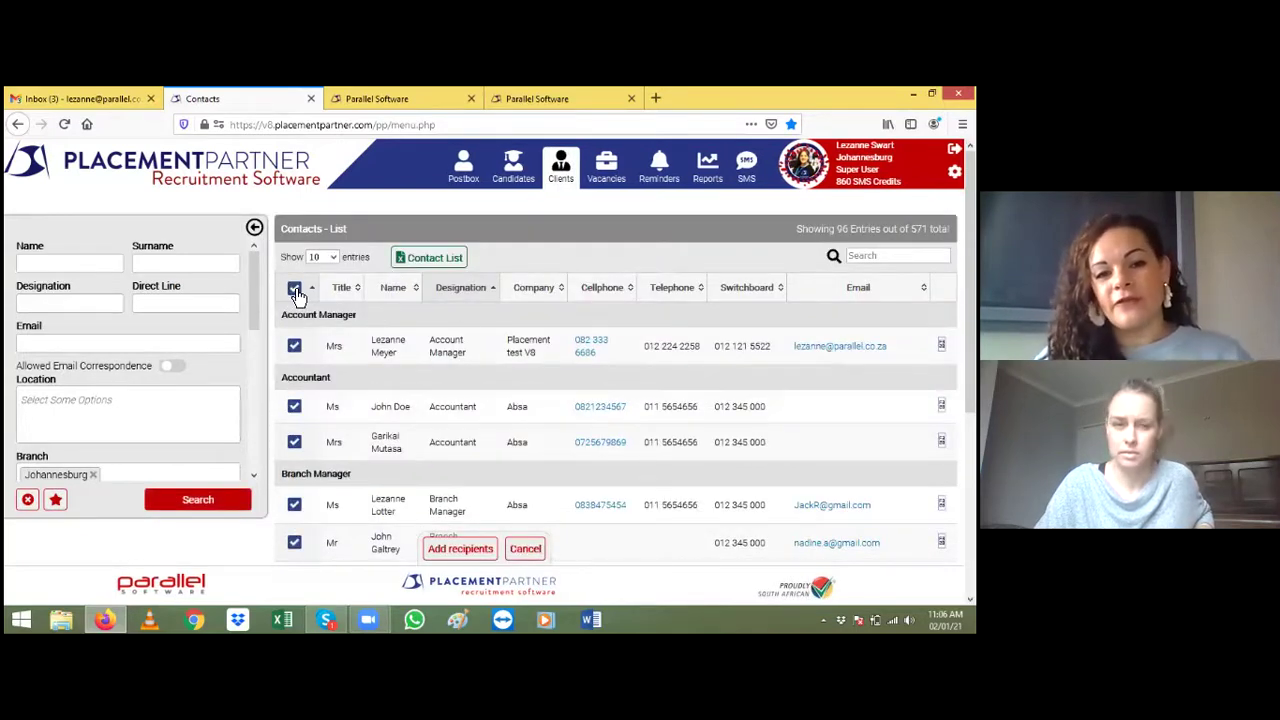
{"action": "left_click", "coordinate": [440, 549]}
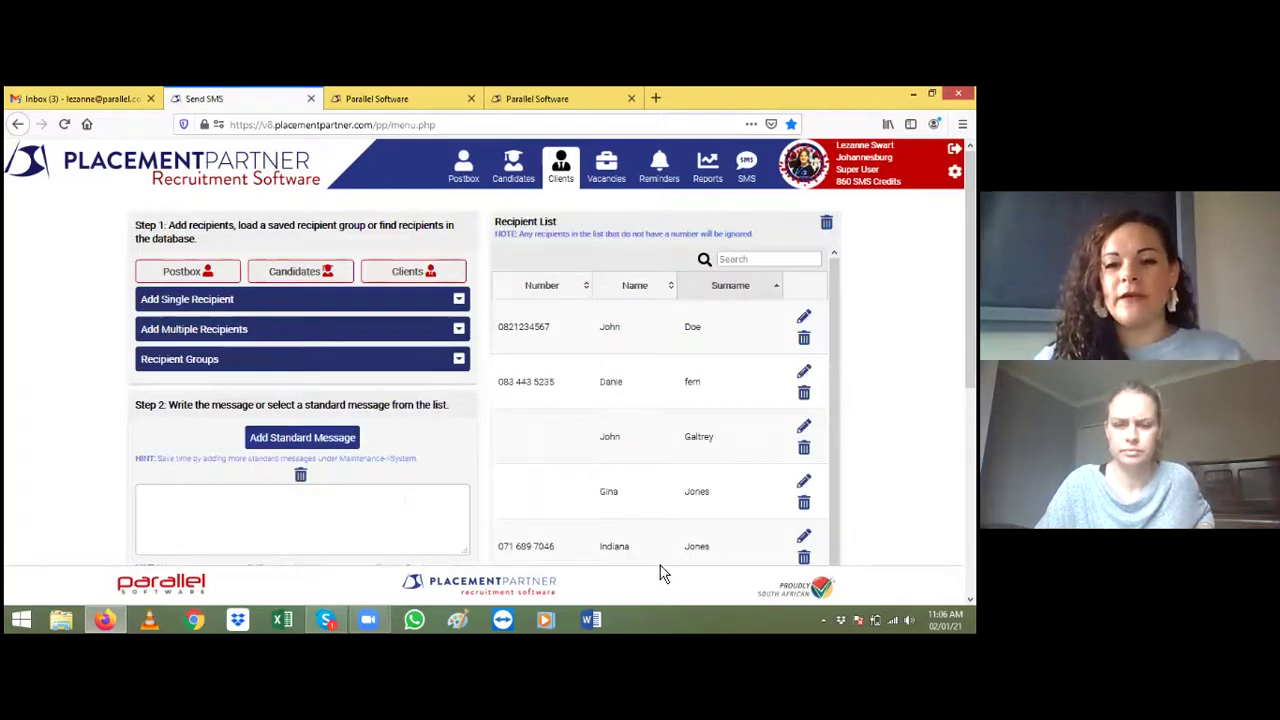
{"action": "scroll", "coordinate": [550, 380], "scroll_direction": "down", "scroll_amount": 5}
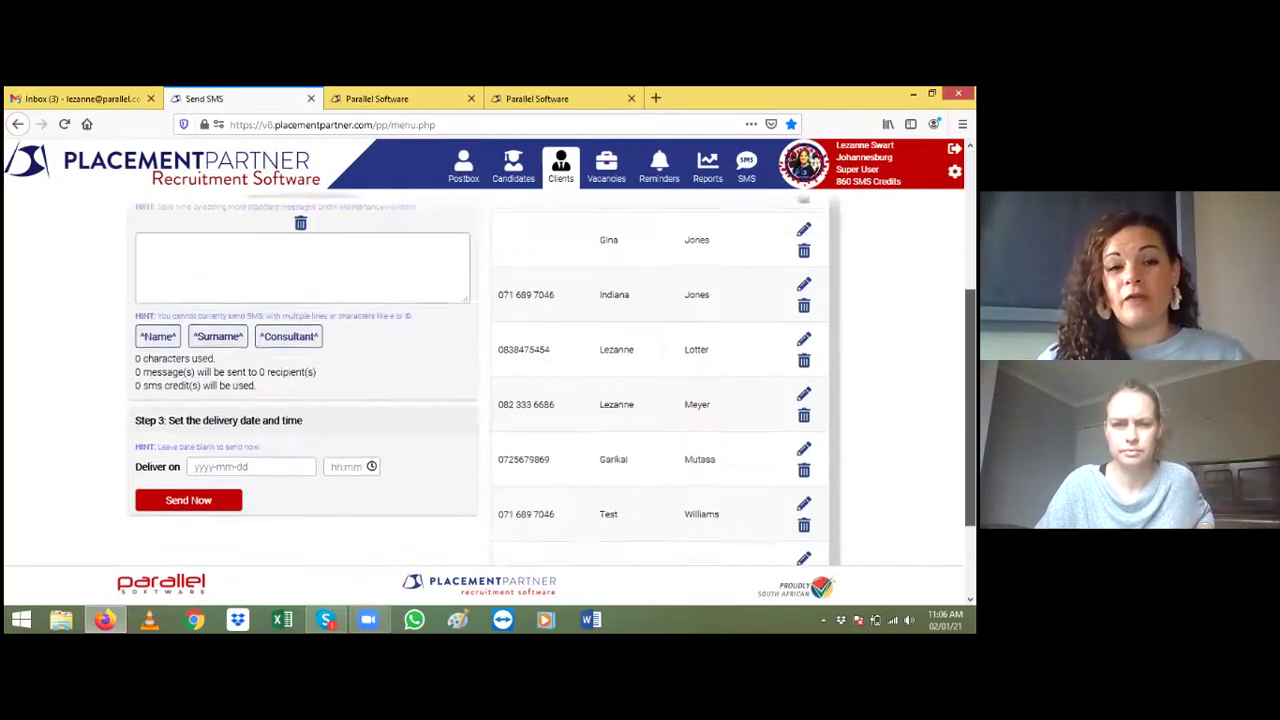
{"action": "scroll", "coordinate": [550, 380], "scroll_direction": "up", "scroll_amount": 2}
{"action": "scroll", "coordinate": [314, 328], "scroll_direction": "up", "scroll_amount": 1}
{"action": "left_click", "coordinate": [313, 324]}
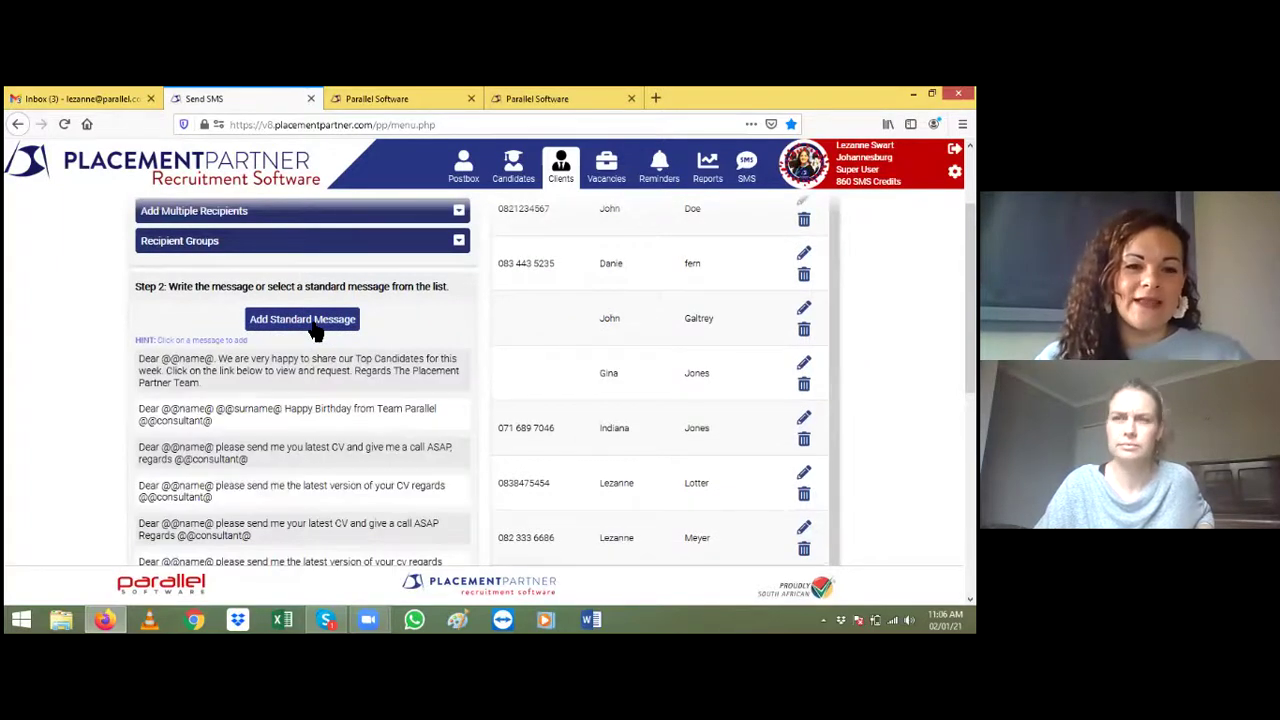
{"action": "left_click", "coordinate": [263, 370]}
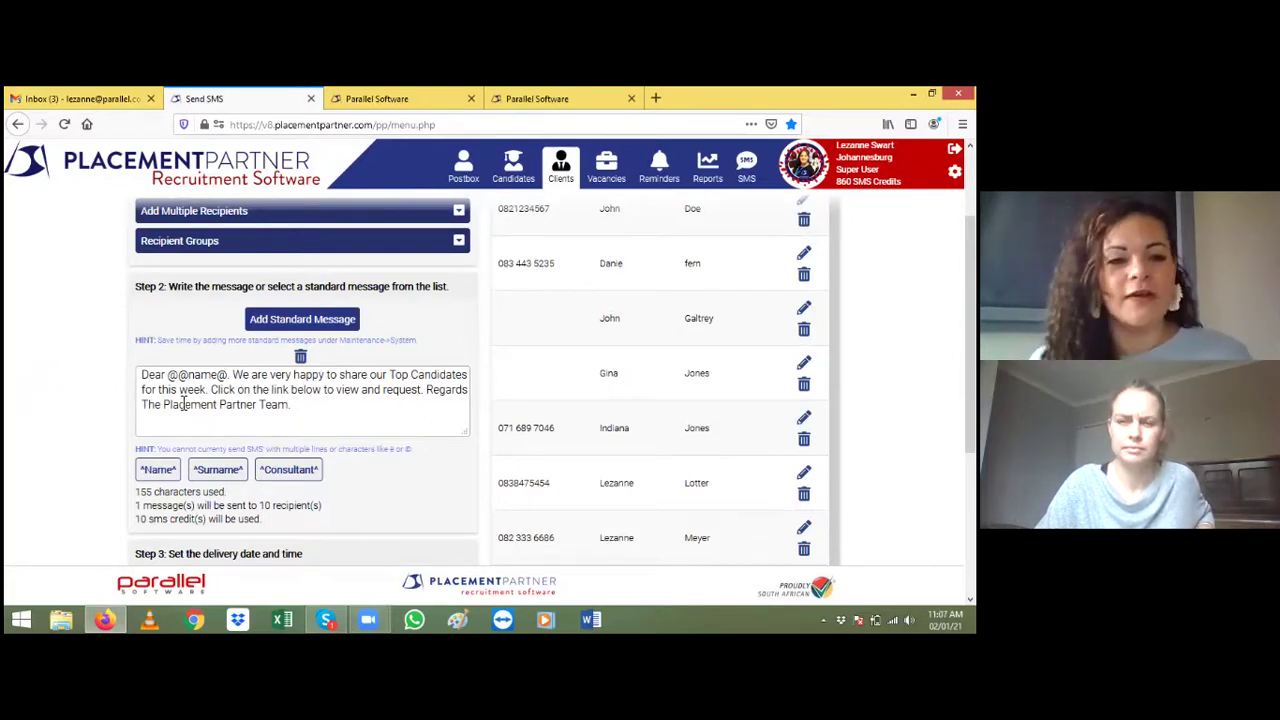
{"action": "left_click", "coordinate": [428, 391]}
{"action": "type", "text": "https://v8.placementpartner.com/wi/hotlist.php?id=parallel&list=34"}
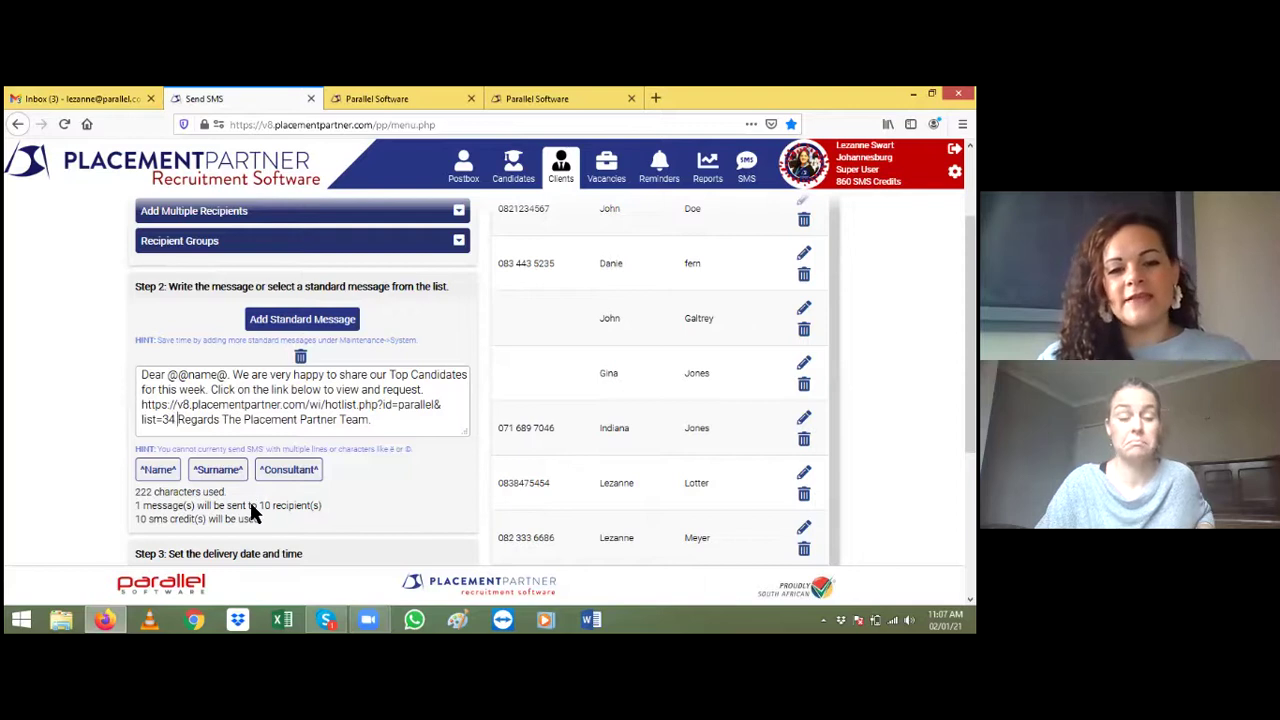
{"action": "scroll", "coordinate": [390, 521], "scroll_direction": "down", "scroll_amount": 2}
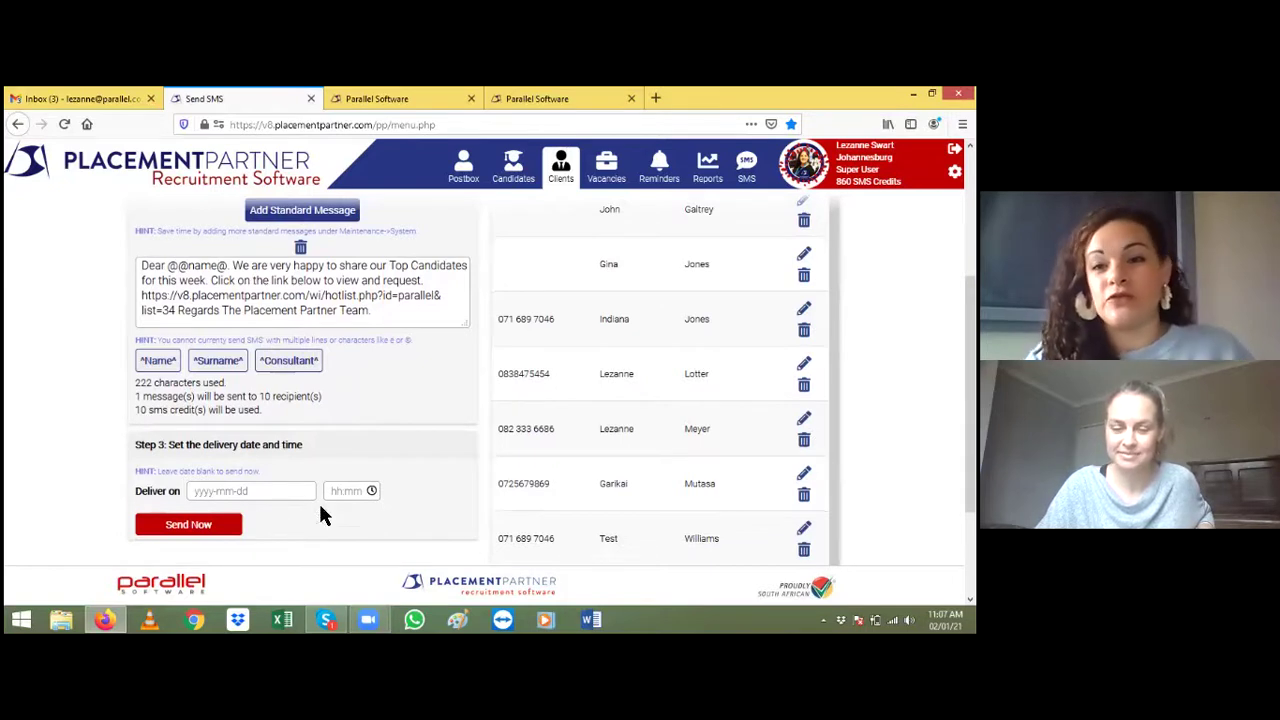
{"action": "scroll", "coordinate": [480, 380], "scroll_direction": "up", "scroll_amount": 3}
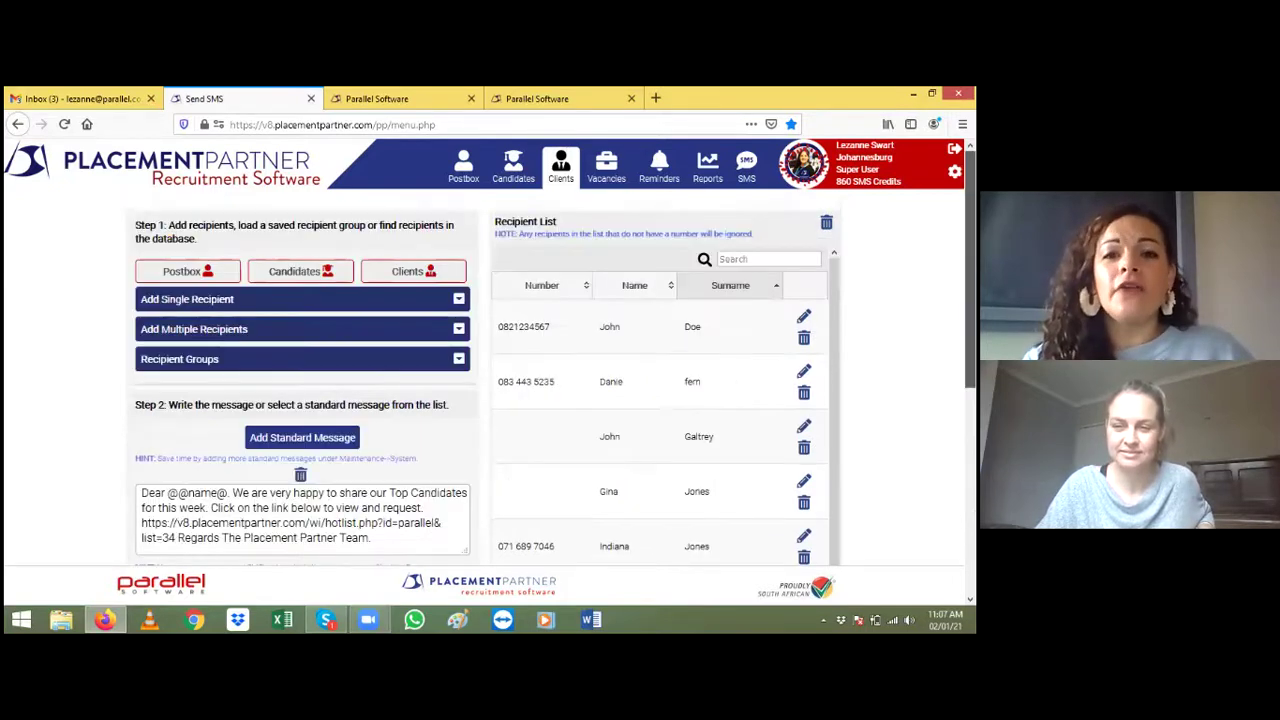
Step: On the public hotlist page, expand candidate #1's details and open the form for requesting more information
{"action": "left_click", "coordinate": [406, 97]}
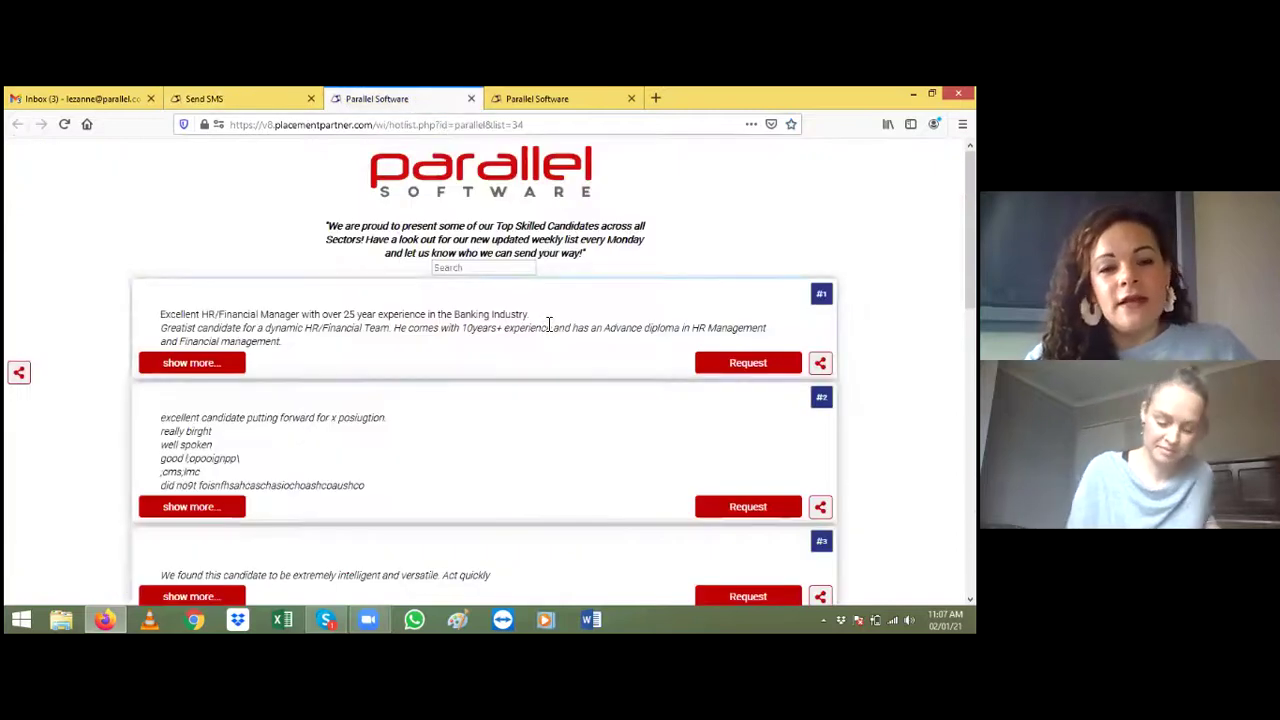
{"action": "left_click", "coordinate": [218, 368]}
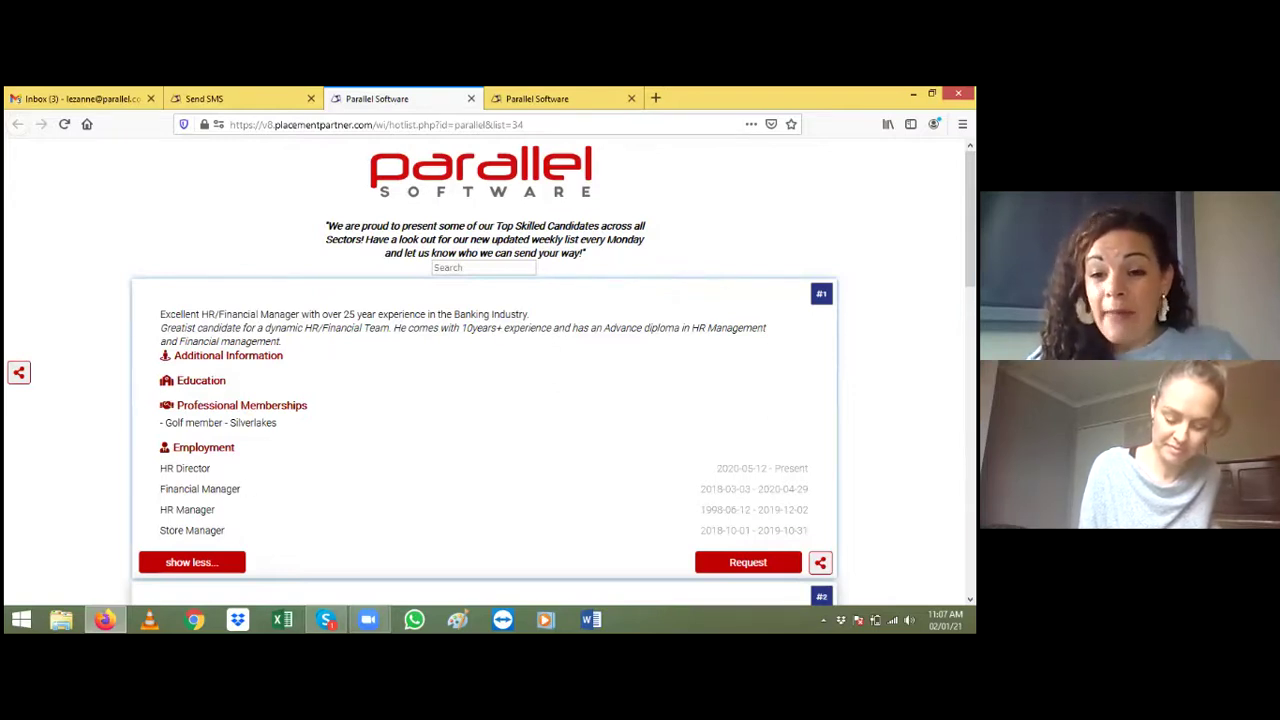
{"action": "left_click", "coordinate": [748, 562]}
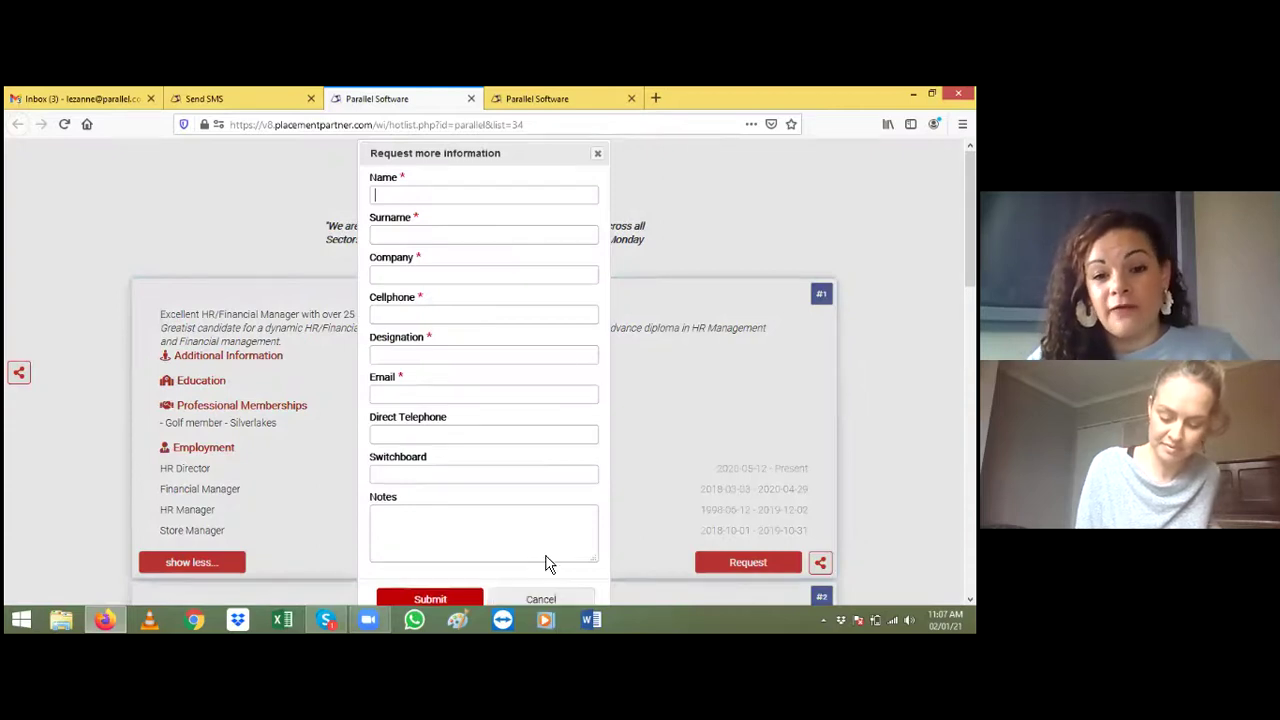
Step: Open the clients' web requests and examine the client and candidate details of the Mon 01 Feb, 10:36 request, then collapse it
{"action": "left_click", "coordinate": [268, 98]}
{"action": "mouse_move", "coordinate": [574, 178]}
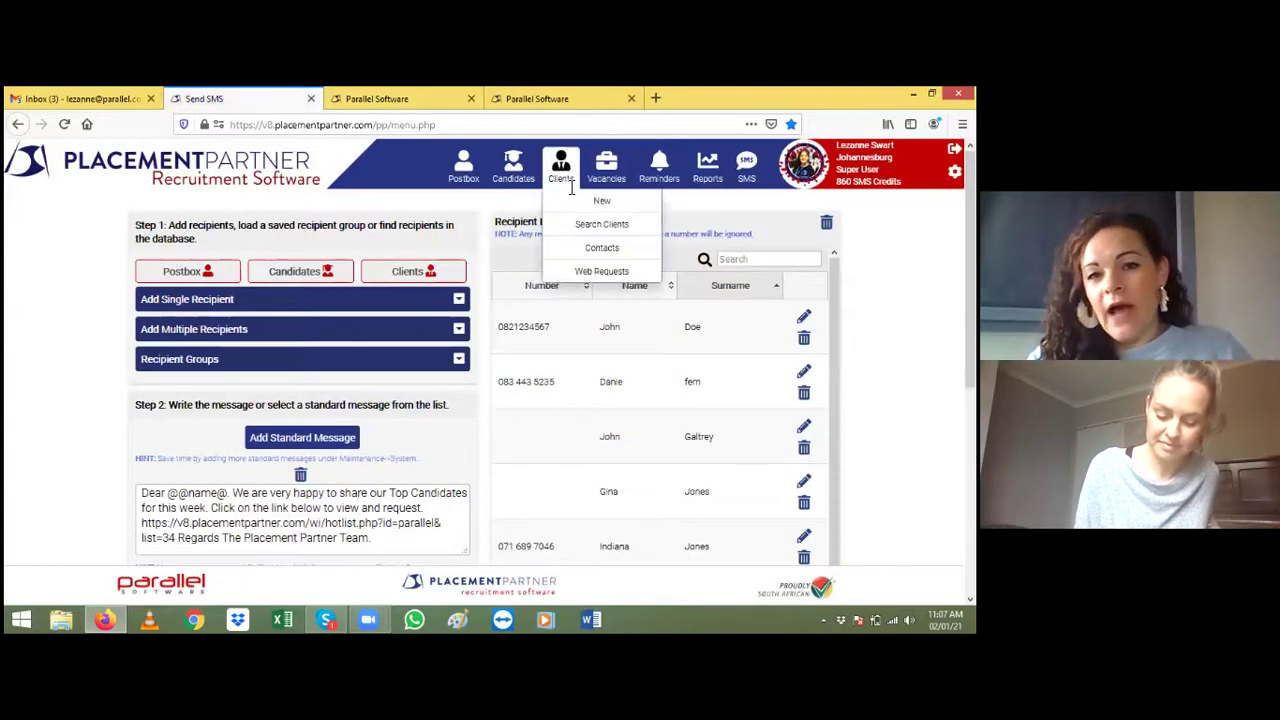
{"action": "left_click", "coordinate": [595, 273]}
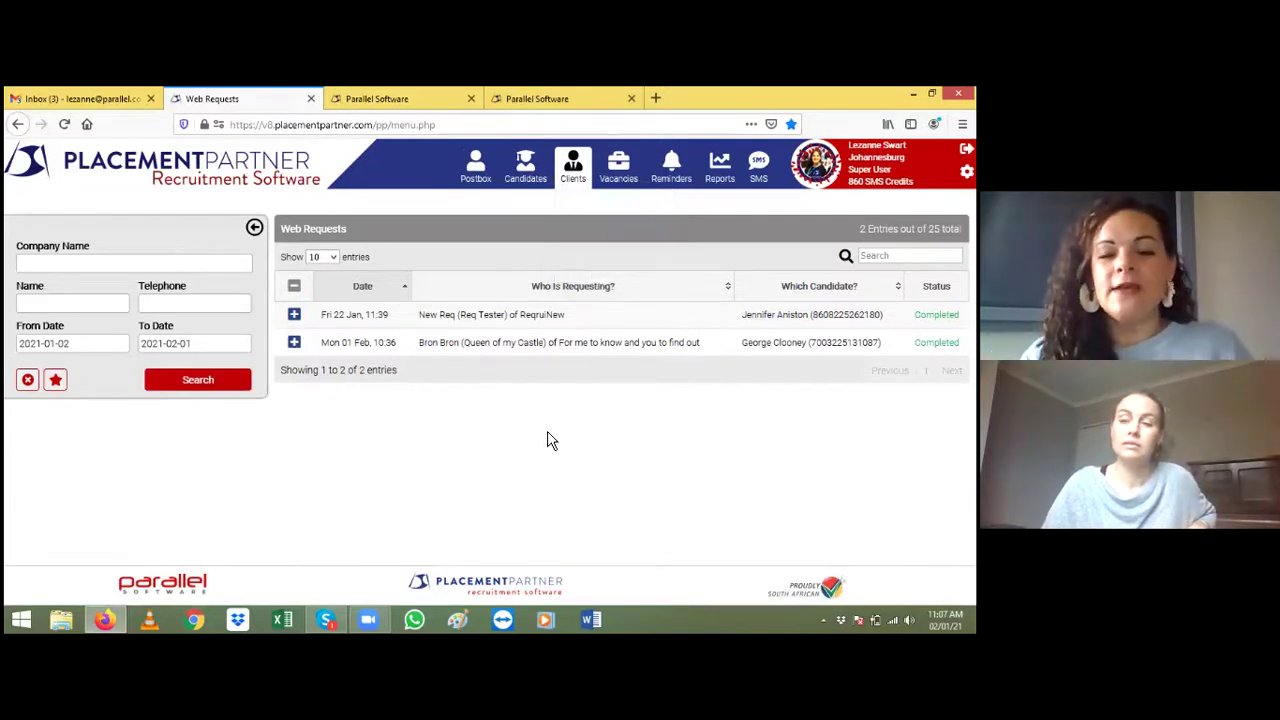
{"action": "left_click", "coordinate": [294, 344]}
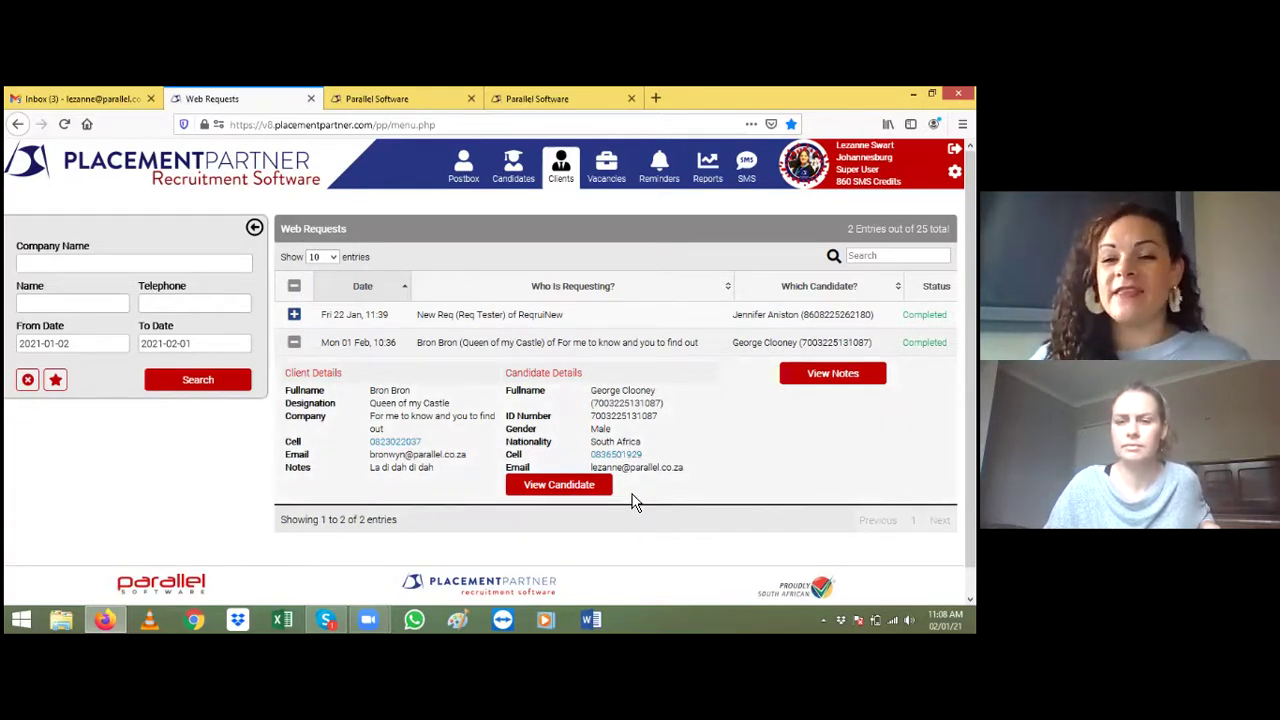
{"action": "left_click", "coordinate": [294, 343]}
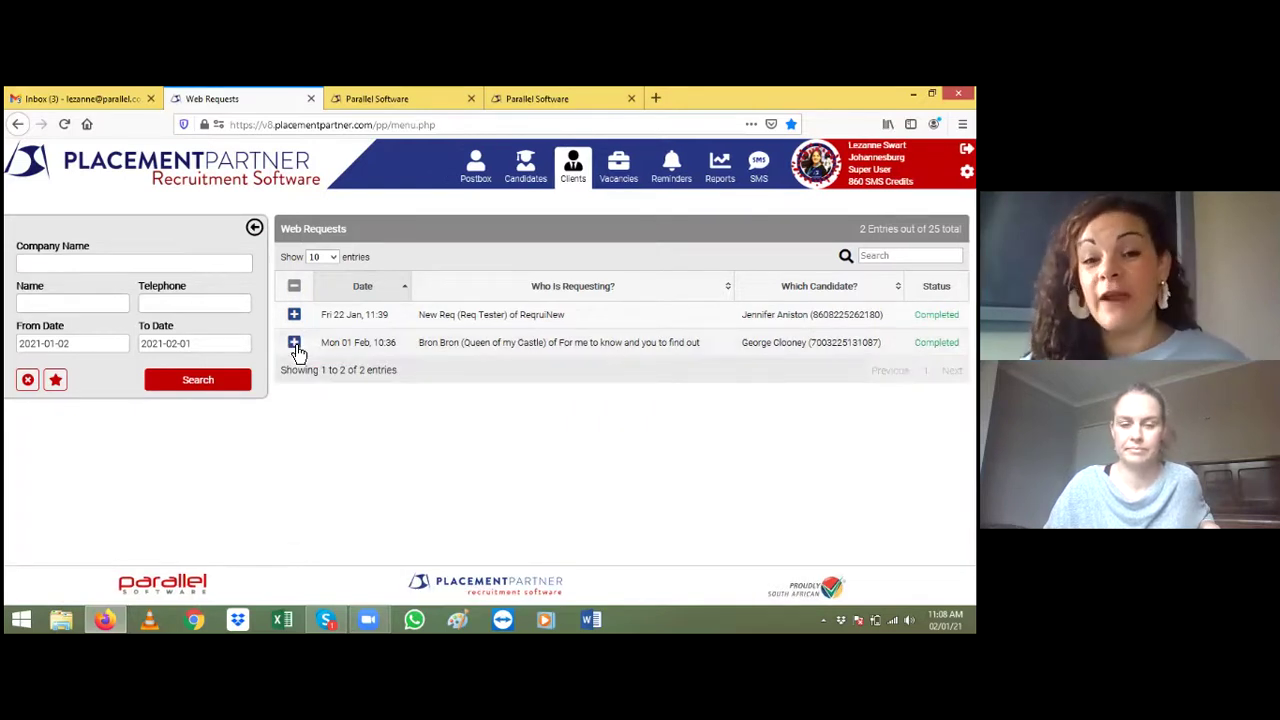